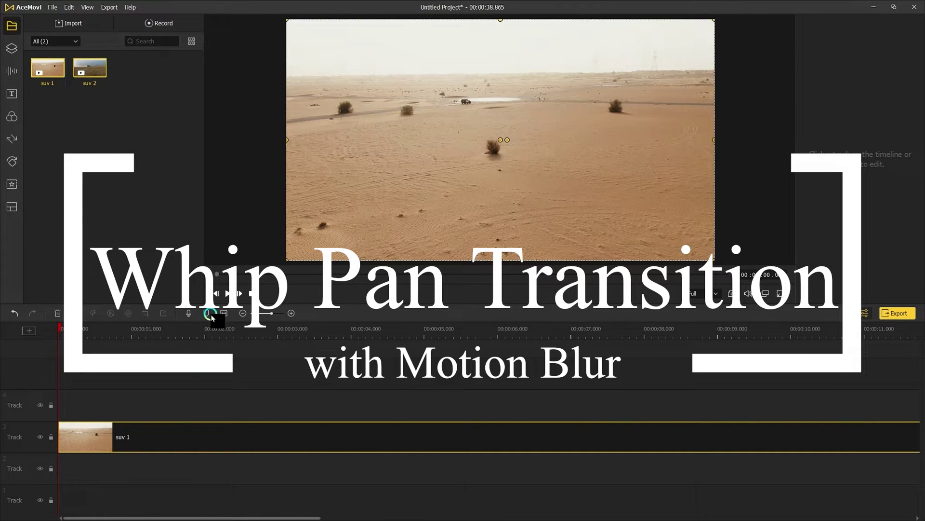
- Move the playhead to about 00:00:16, near the cut from suv 1 to suv 2
left_click(420, 330)
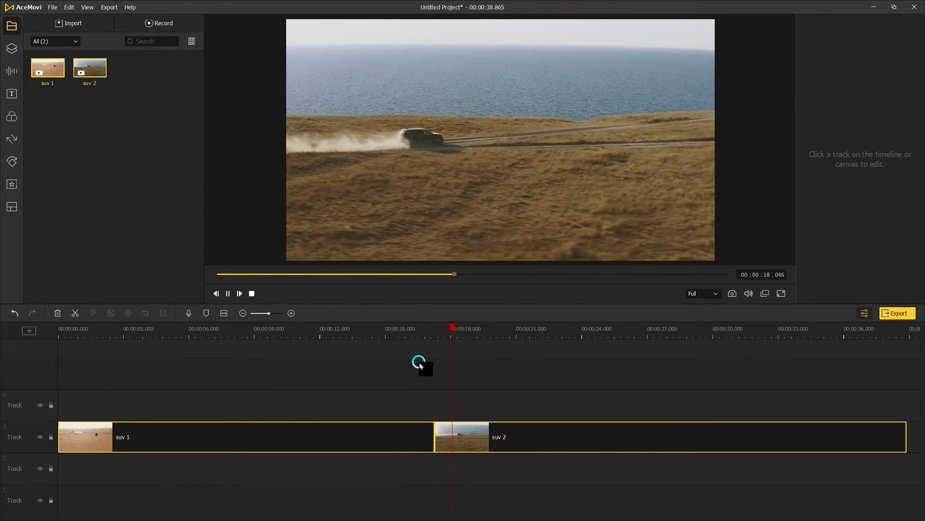
- Stop playback and scale the end of suv 1 to 180%
key("space")
left_click(414, 331)
scroll(506, 337, "up", 3)
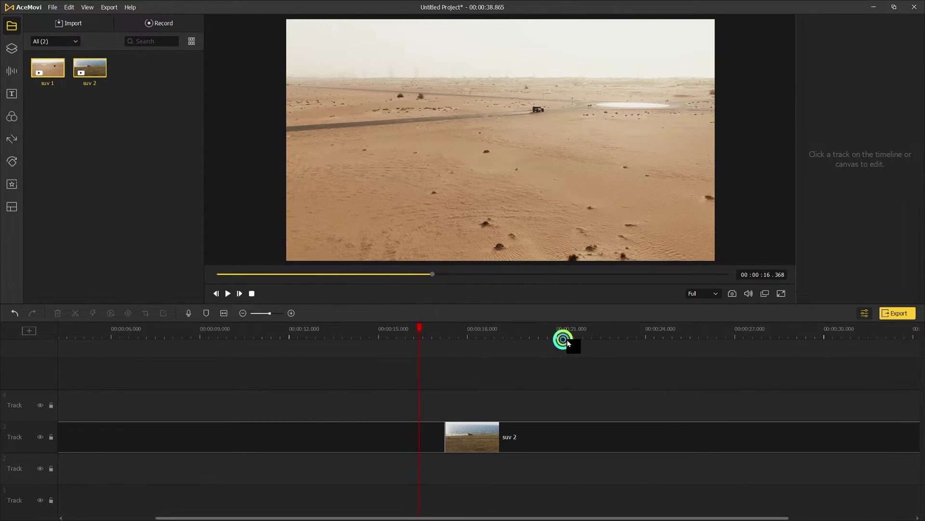
left_click(431, 332)
left_click(408, 442)
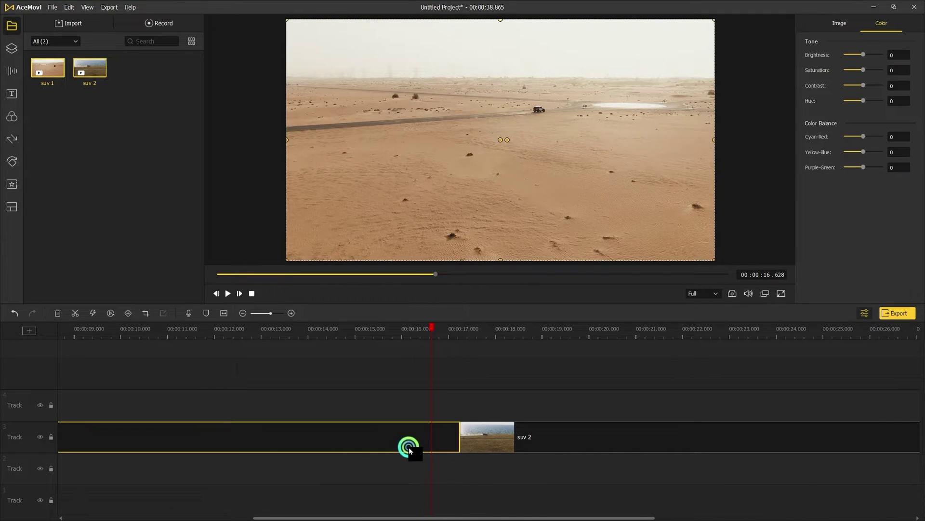
left_click(837, 26)
type("180")
key("Return")
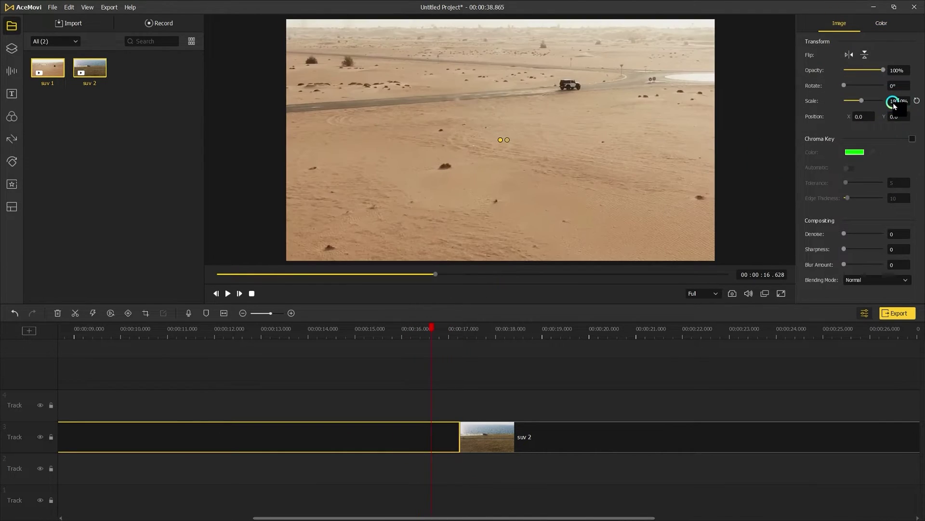
key("Delete")
- Add two position keyframes on suv 1, the later one sliding the frame left
left_click(449, 443)
left_click(128, 313)
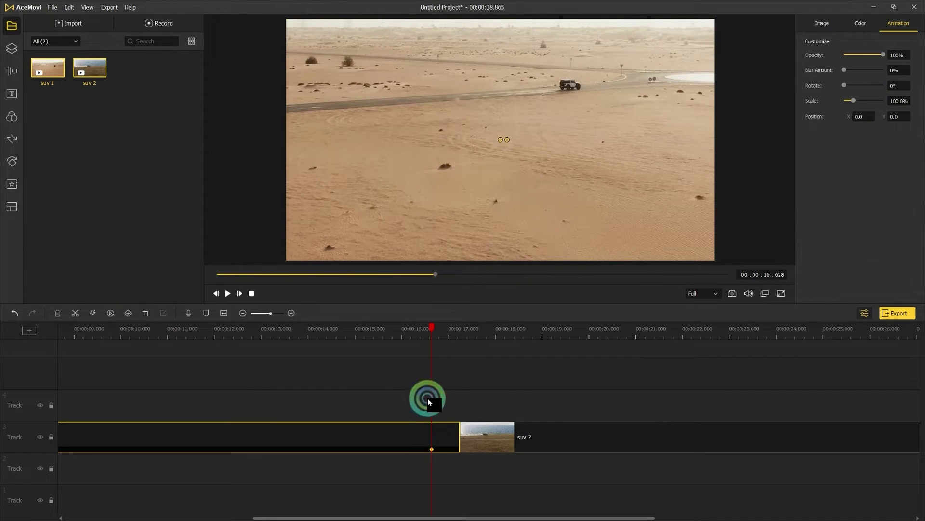
key("space")
key("space")
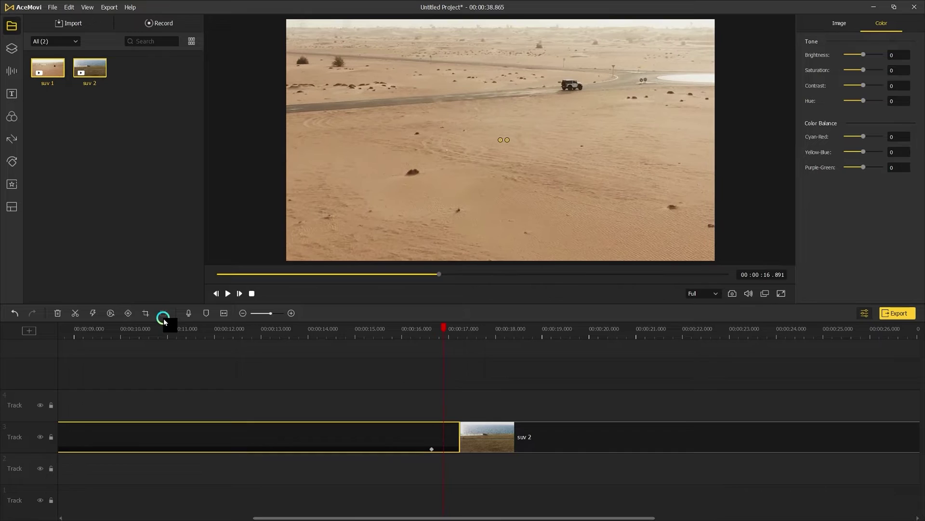
left_click(131, 312)
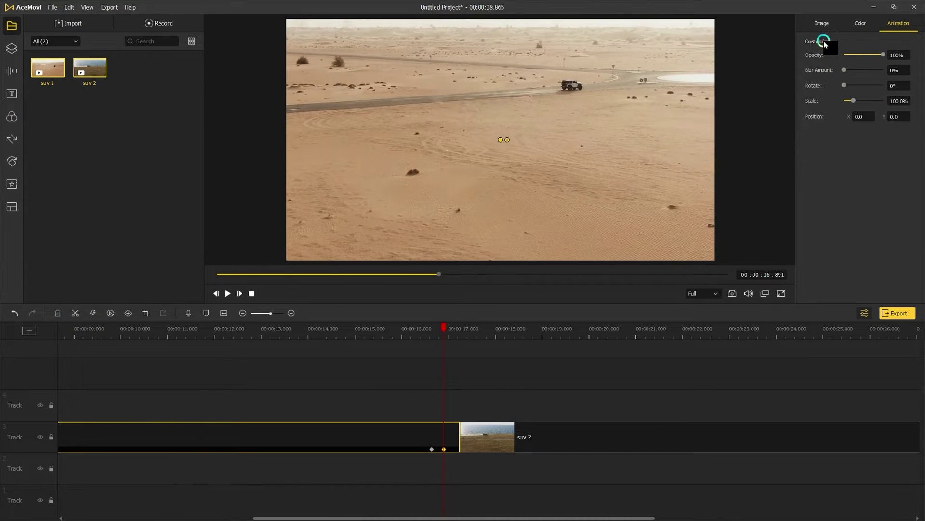
left_click_drag(618, 182, 539, 182)
- Place a short Motion Blur filter clip on the track above the cut and preview it
left_click(11, 115)
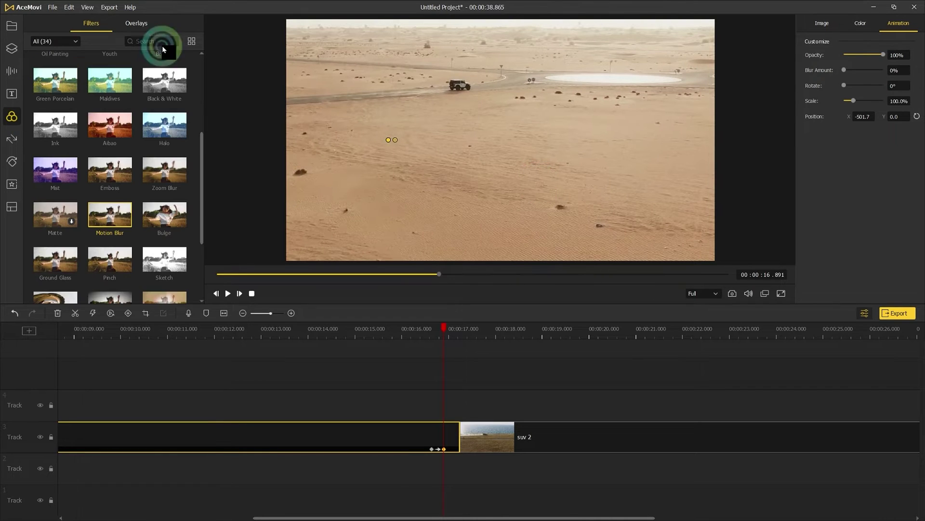
left_click_drag(122, 228, 431, 405)
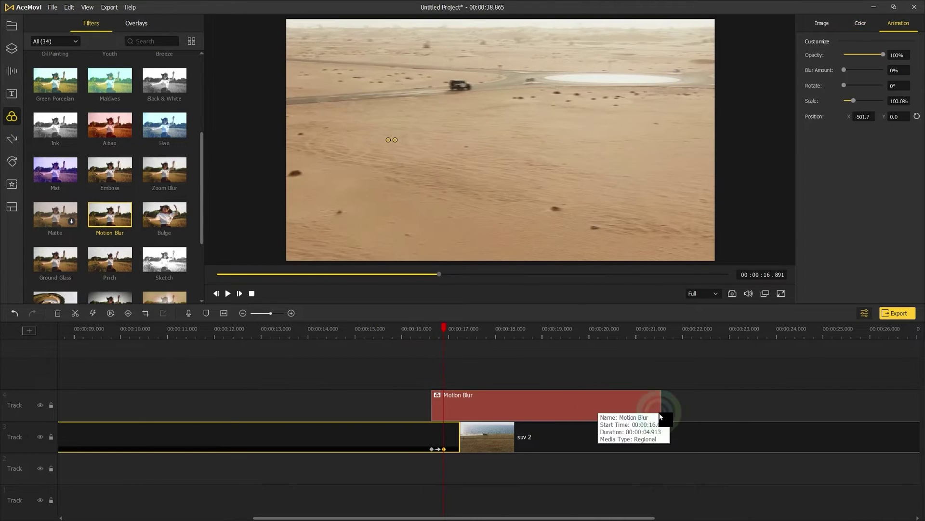
left_click_drag(671, 405, 446, 406)
left_click(424, 330)
key("space")
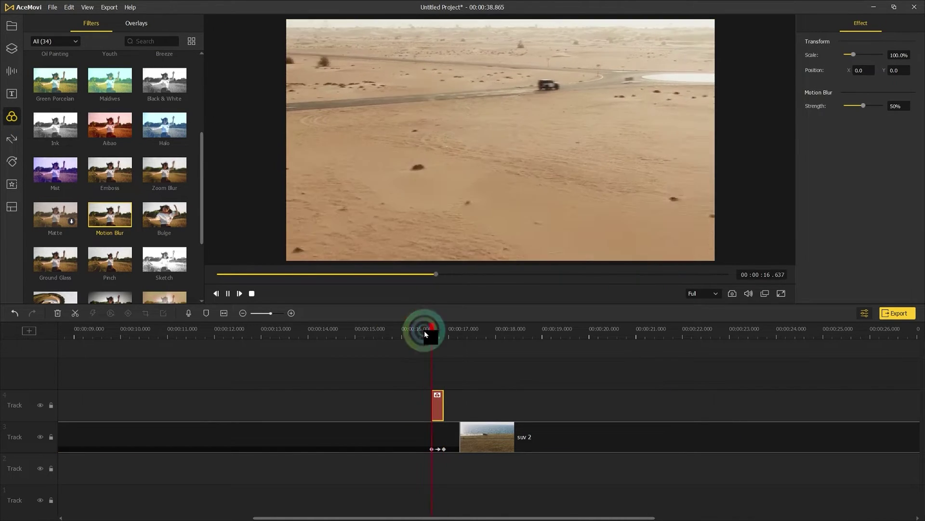
- Nudge suv 1's later keyframe earlier and move the Motion Blur clip right to the cut
left_click(445, 450)
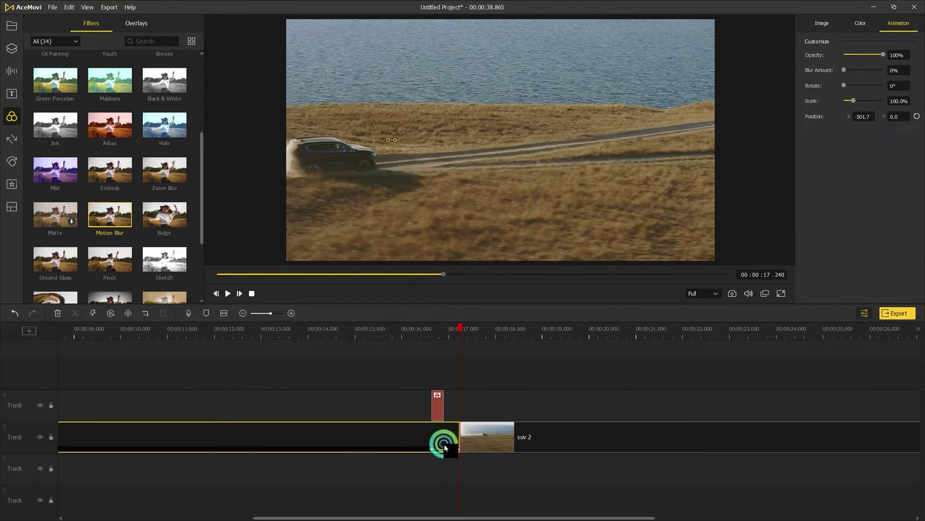
left_click_drag(462, 449, 452, 451)
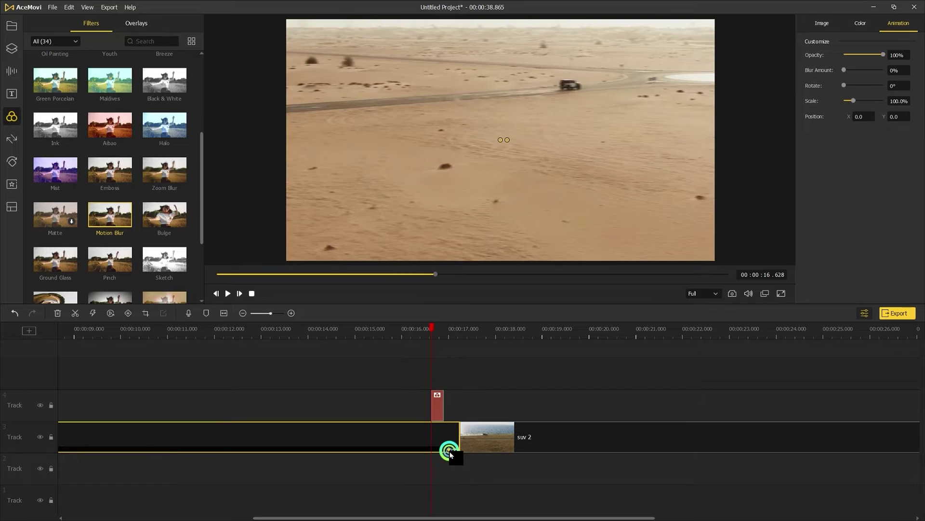
left_click(452, 408)
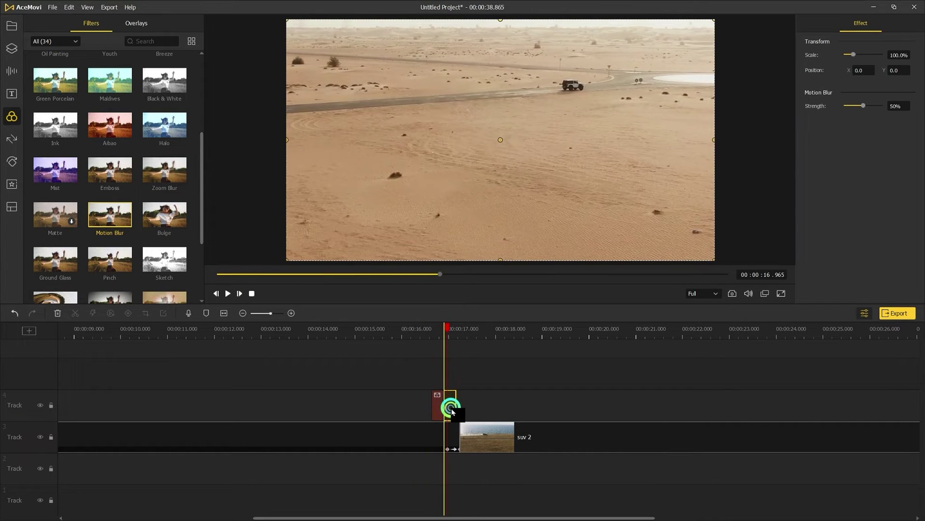
left_click_drag(454, 410, 464, 410)
left_click(474, 329)
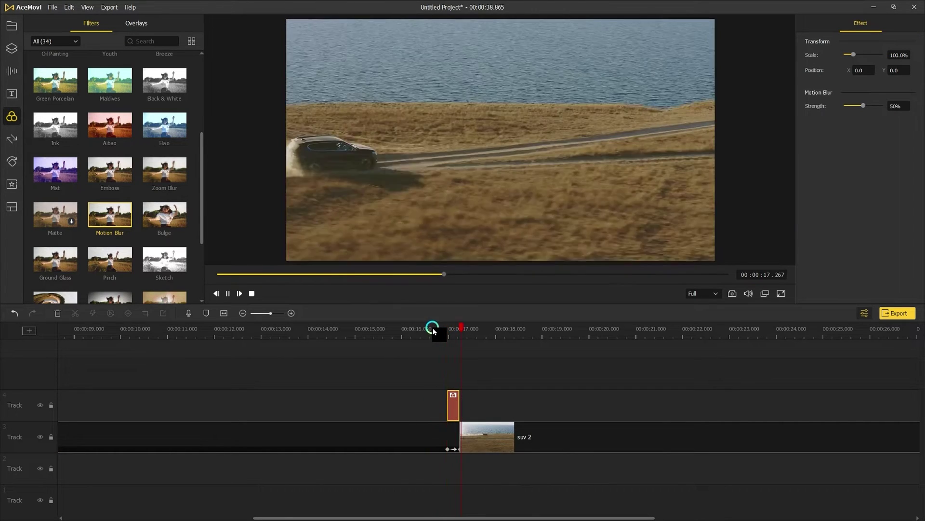
left_click(435, 334)
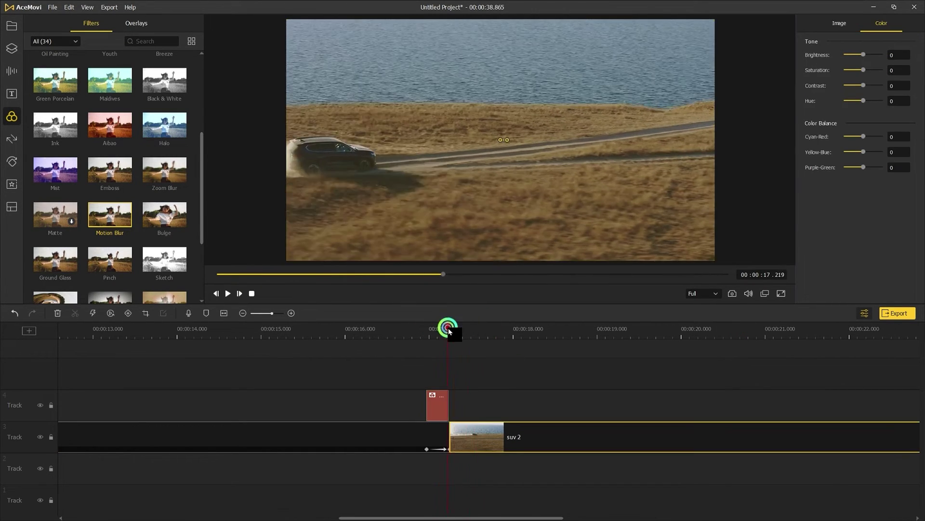
- Shorten the second Motion Blur clip and set the Motion Blur strength to 100%
left_click(128, 313)
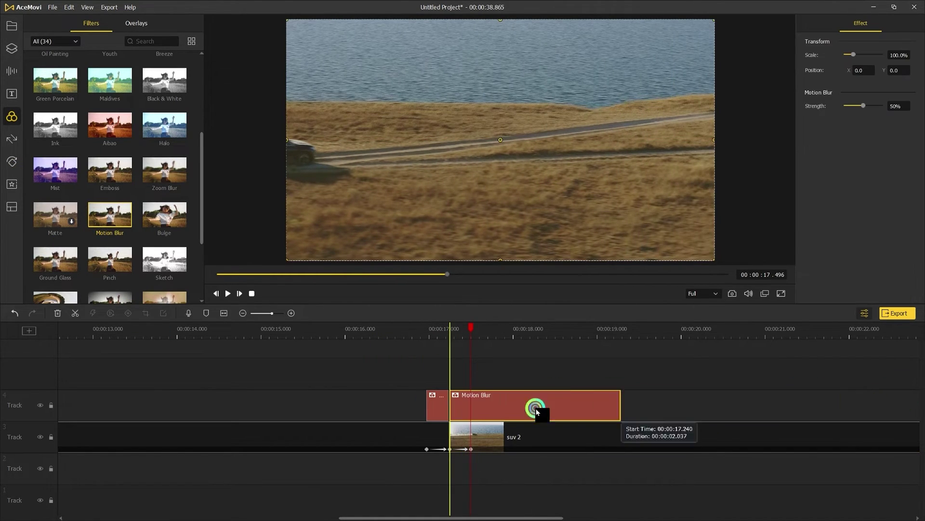
left_click_drag(621, 405, 469, 406)
left_click(513, 333)
left_click(440, 408)
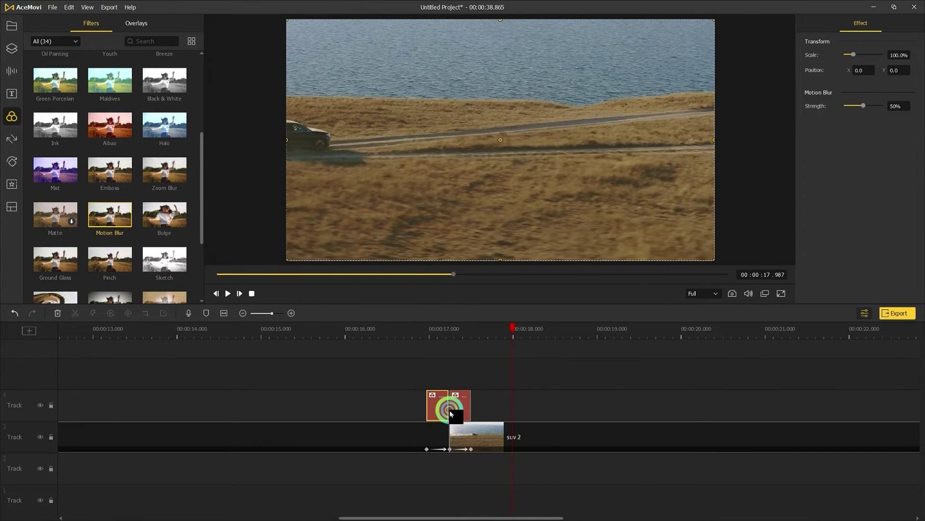
left_click(907, 107)
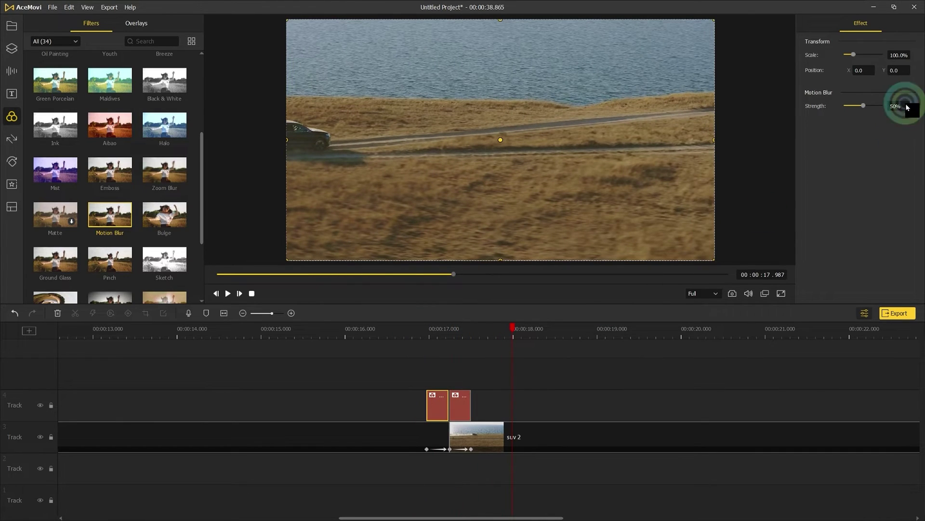
left_click(455, 417)
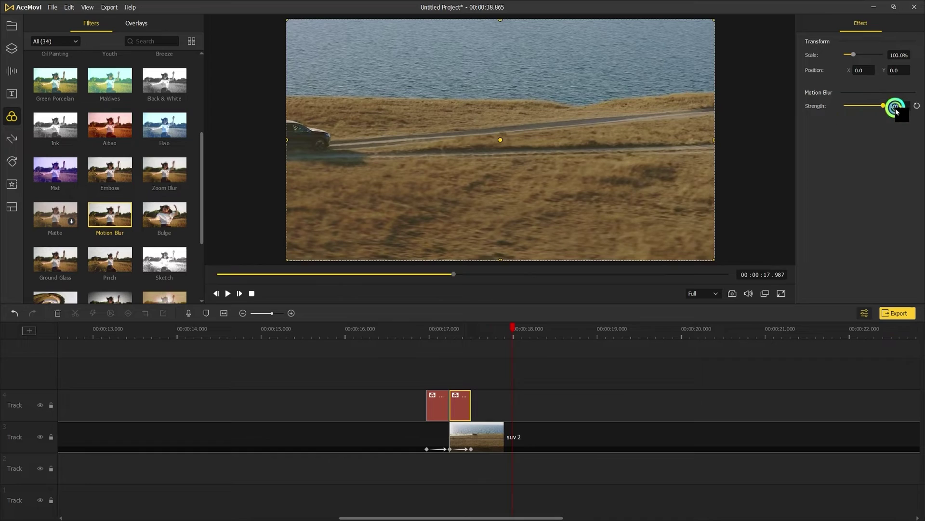
scroll(452, 332, "up", 3)
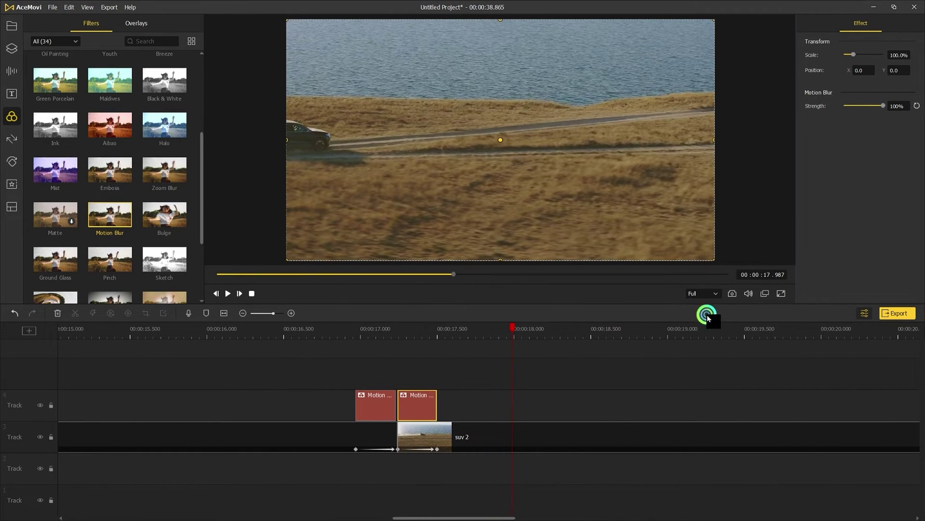
- Lengthen the left Motion Blur clip slightly and preview the transition
left_click(377, 409)
left_click_drag(396, 407, 397, 408)
left_click(337, 333)
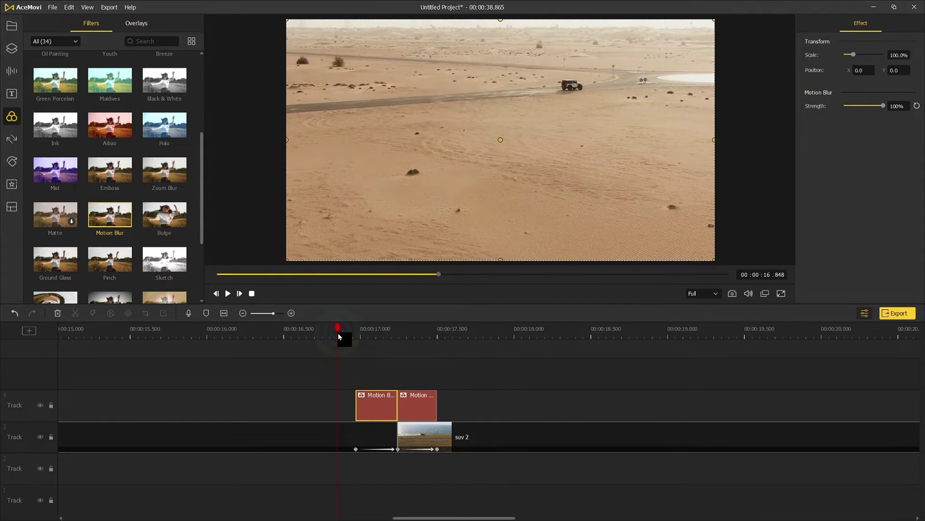
key("space")
- Add two date-clip keyframes near 5 s, the later at 211.5% scale framing the woman
left_click(330, 332)
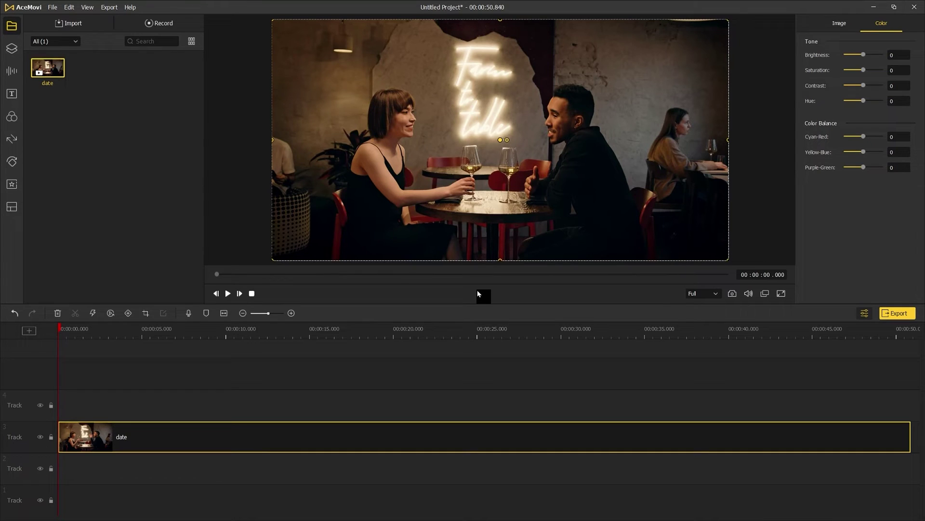
left_click(227, 294)
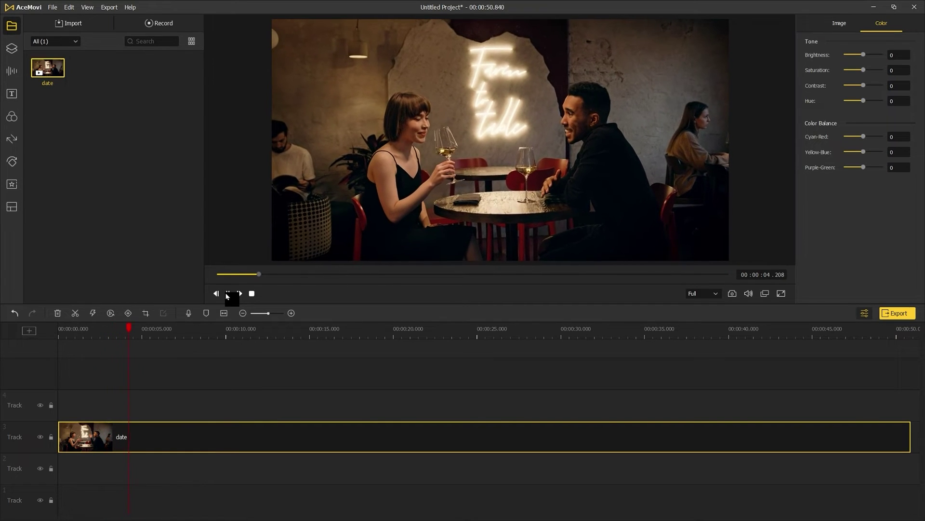
left_click(228, 294)
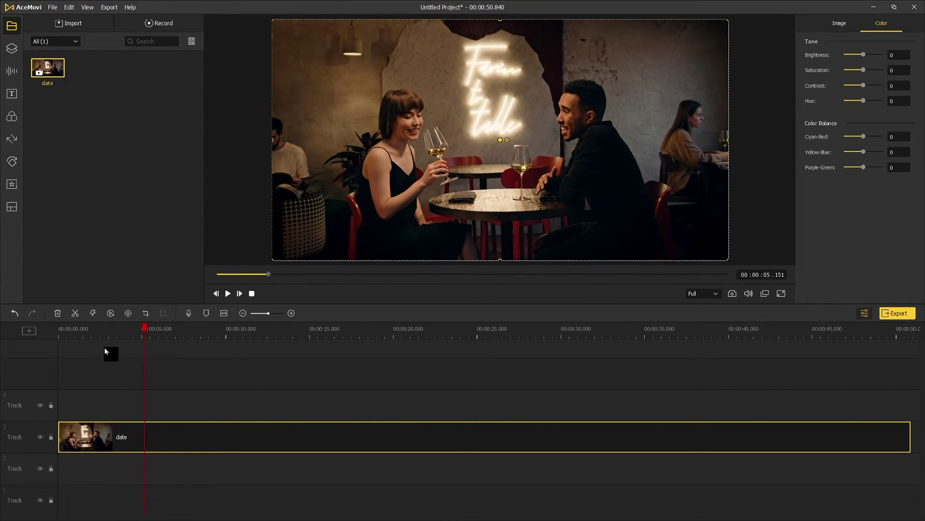
left_click(128, 313)
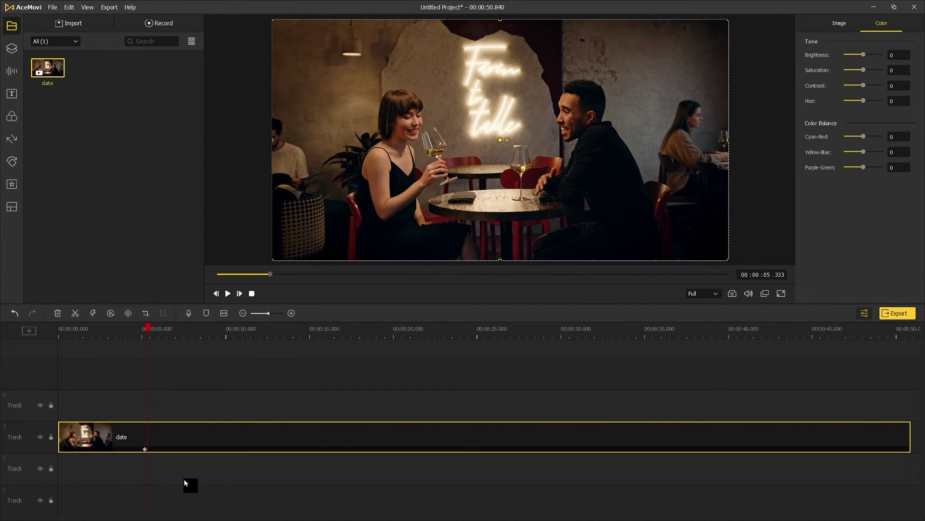
left_click(127, 313)
scroll(129, 334, "up", 3)
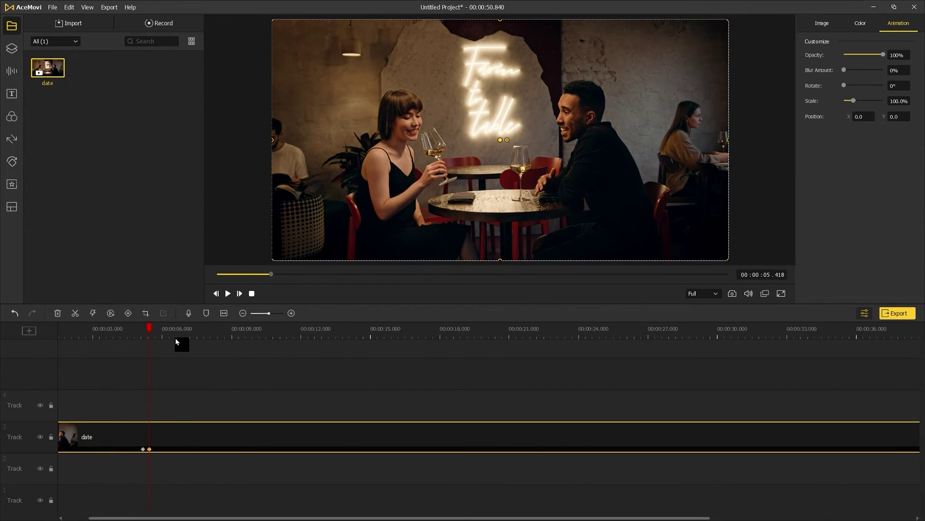
scroll(394, 335, "up", 3)
scroll(506, 325, "up", 3)
scroll(570, 318, "up", 2)
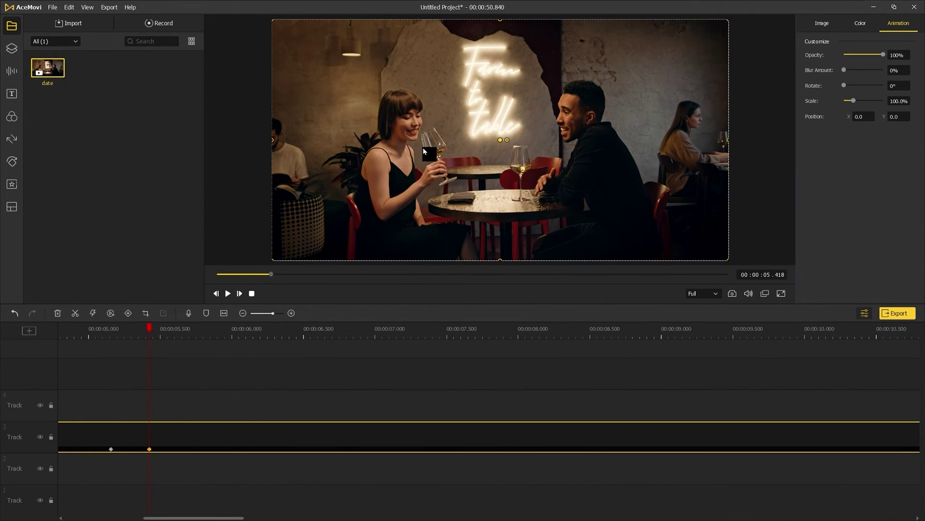
left_click_drag(854, 102, 866, 102)
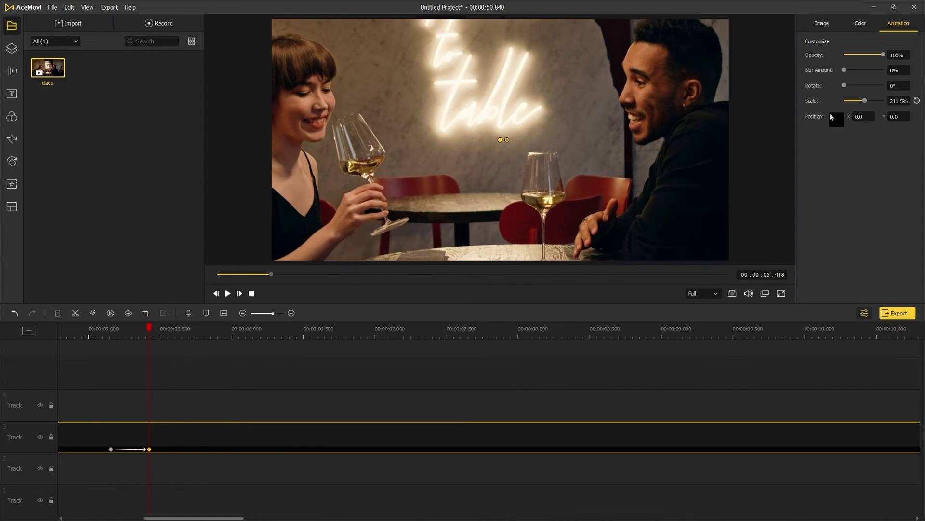
left_click_drag(463, 202, 627, 203)
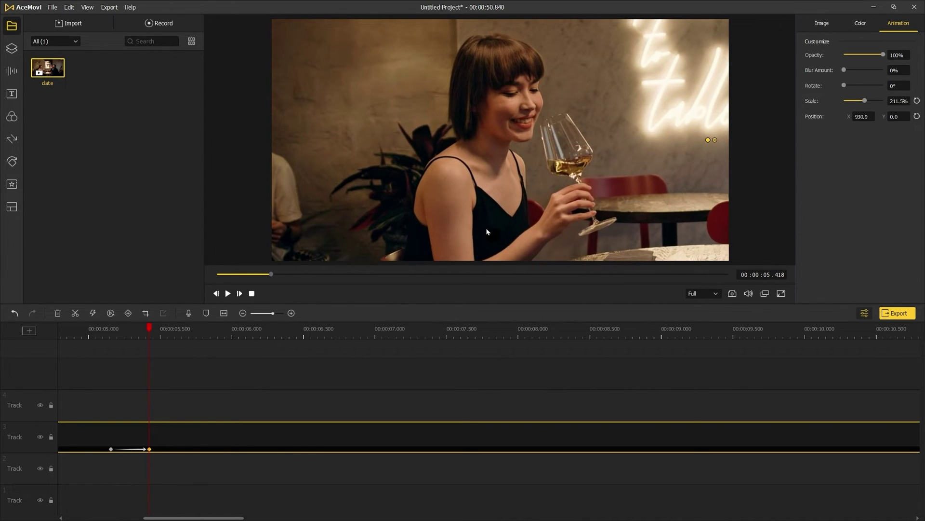
- Add a 100%-strength Motion Blur clip trimmed to the first whip pan and preview it
left_click(11, 115)
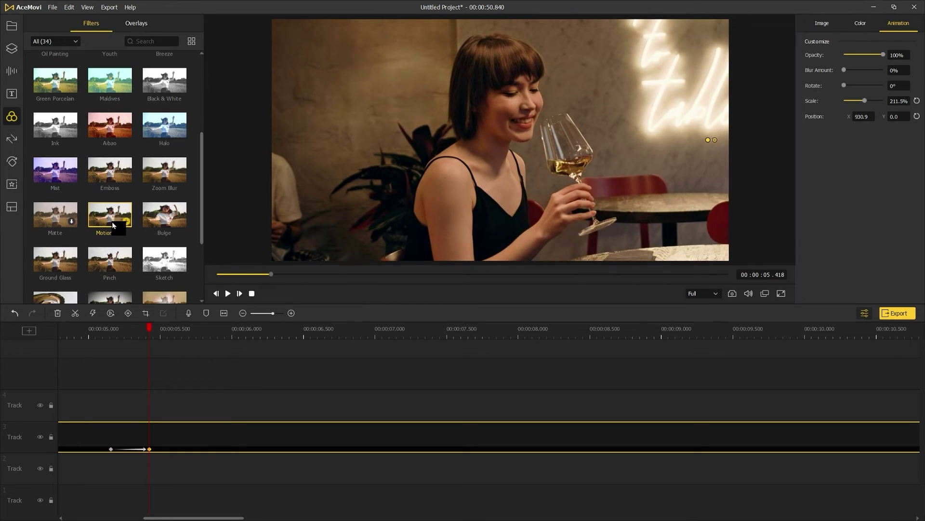
left_click_drag(111, 214, 135, 407)
left_click(112, 447)
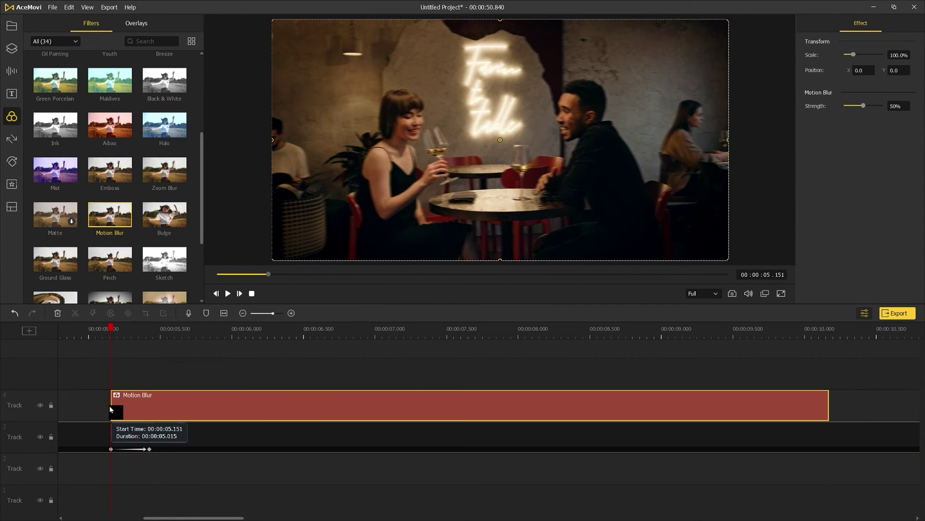
left_click(117, 407)
left_click_drag(448, 397, 700, 416)
left_click_drag(819, 405, 148, 405)
left_click(112, 330)
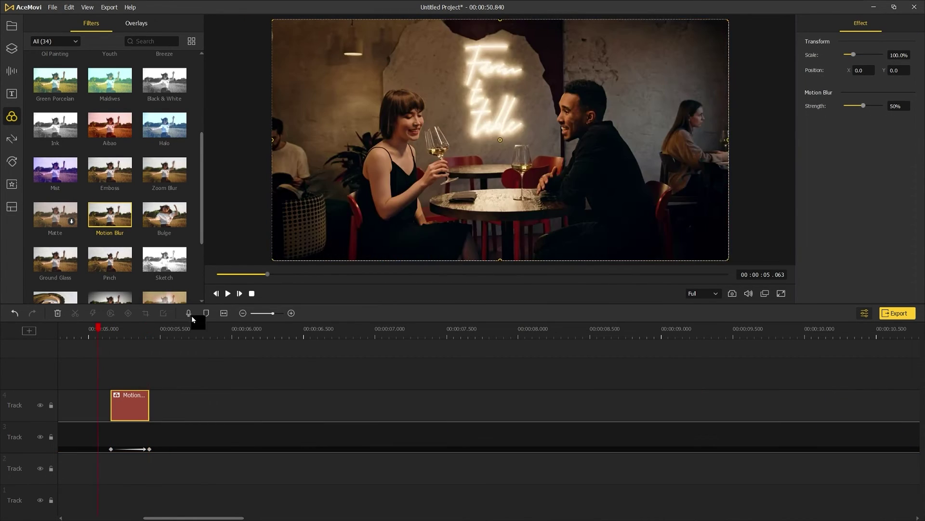
left_click(199, 331)
left_click_drag(133, 334, 84, 334)
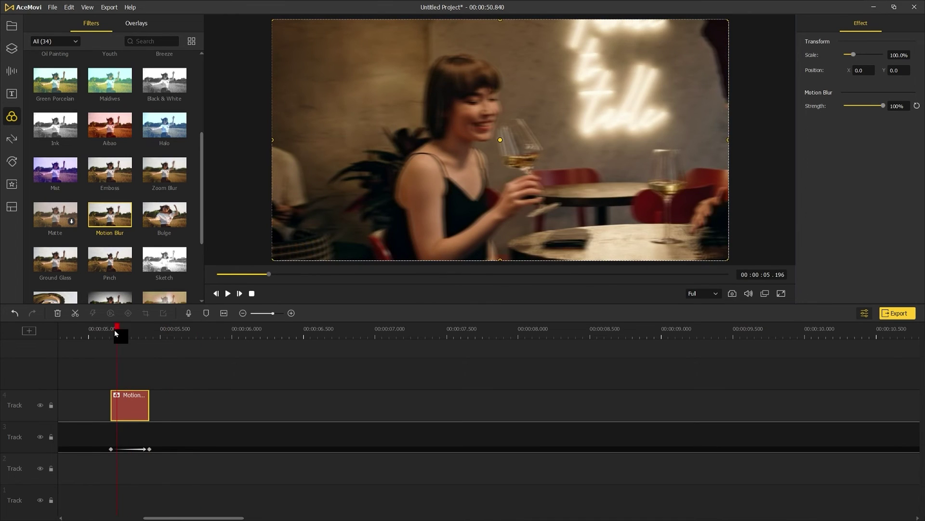
left_click(229, 293)
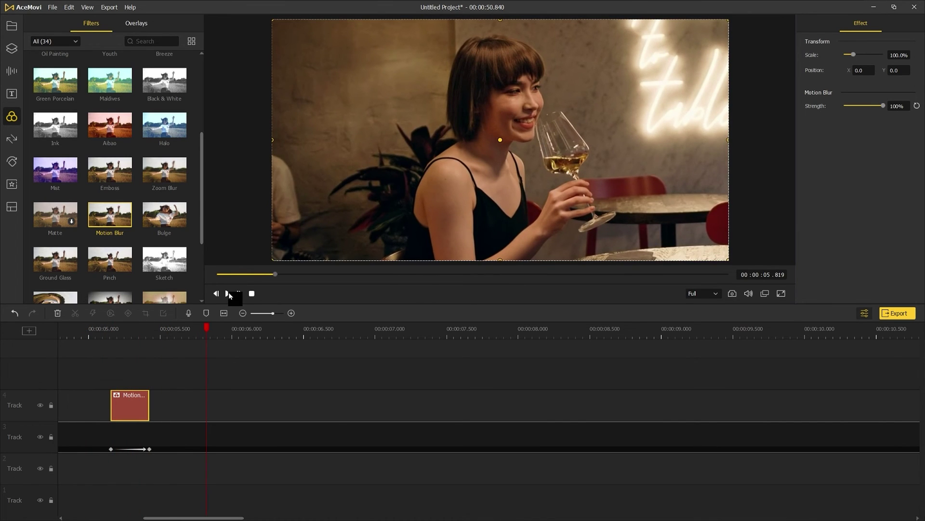
- Add a second Motion Blur clip over the second pan and replay both pans
left_click(278, 443)
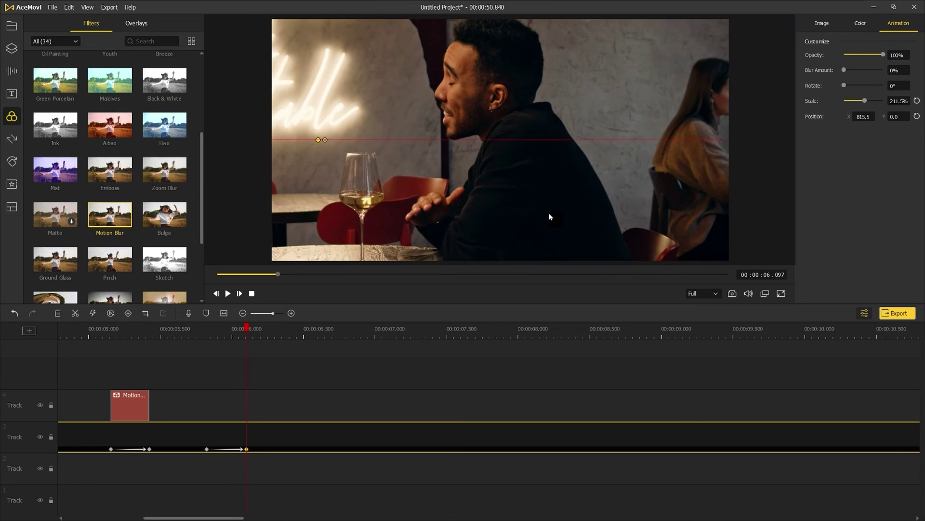
left_click_drag(110, 214, 227, 404)
left_click(163, 331)
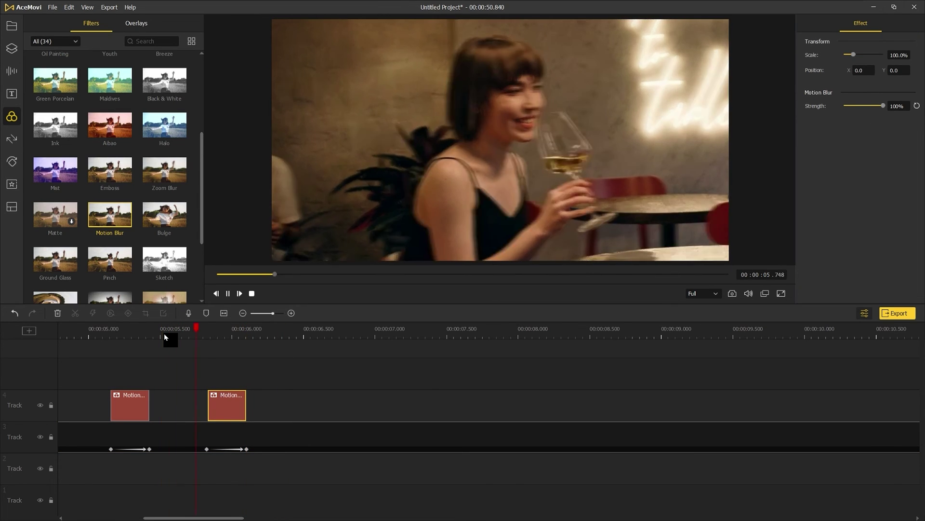
left_click(95, 336)
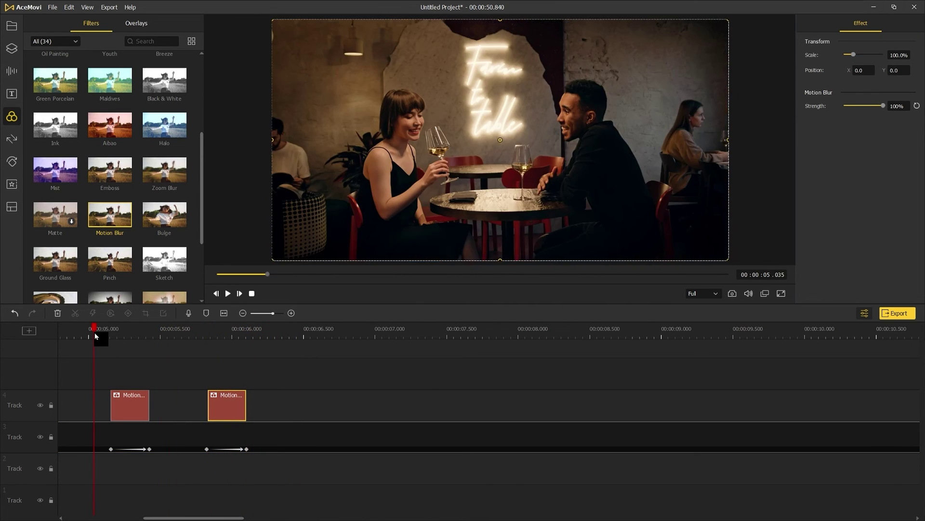